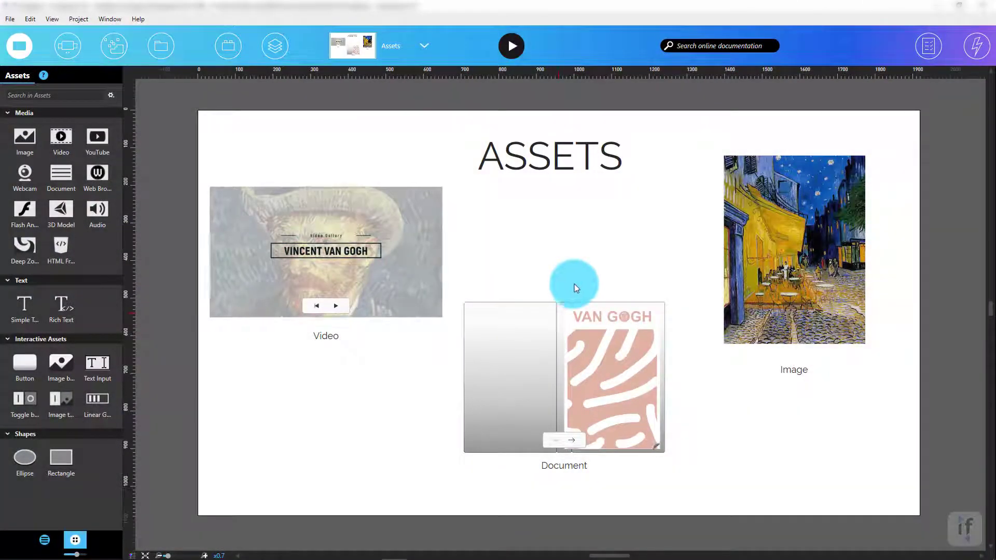
Step: Select the café painting and review its properties, including the Portraits-1.png source list
click(780, 217)
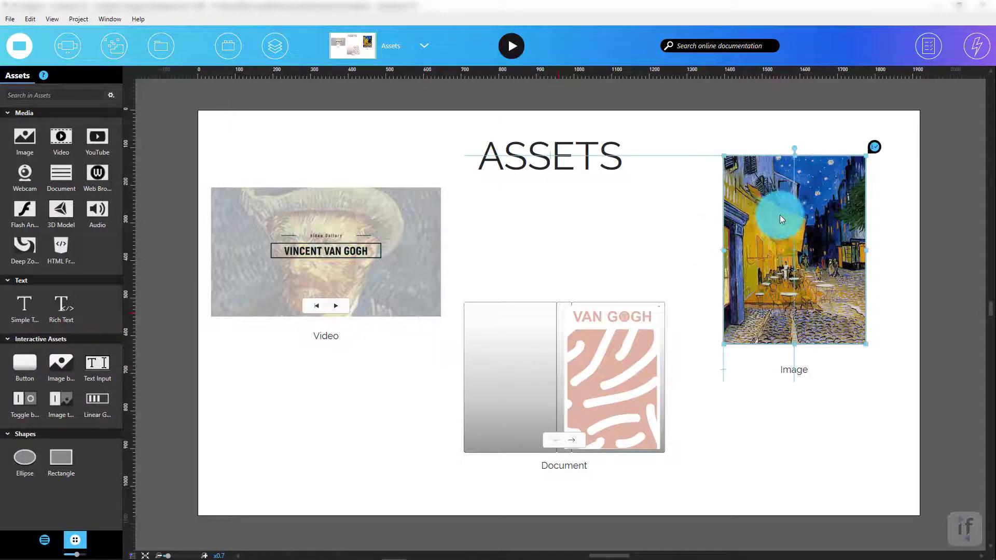
click(928, 46)
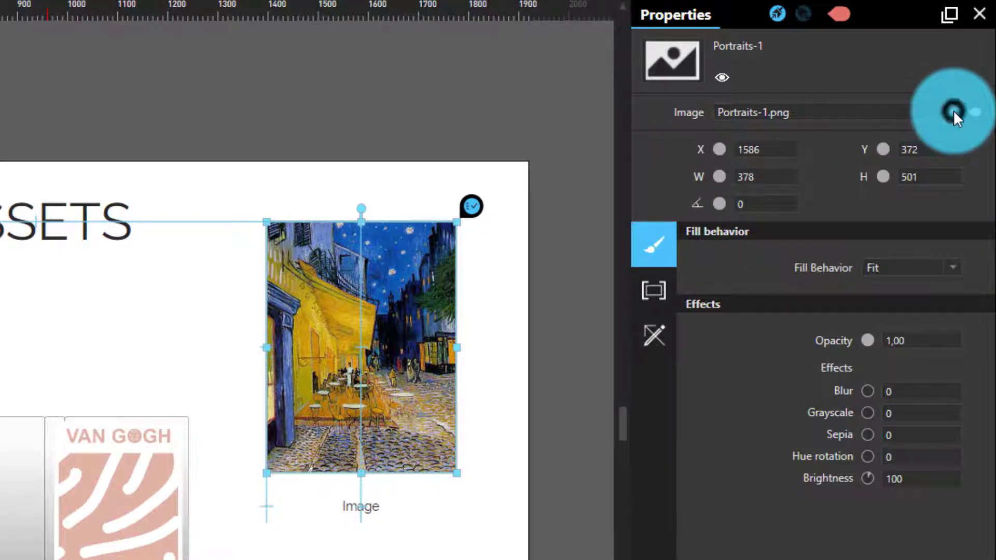
click(955, 112)
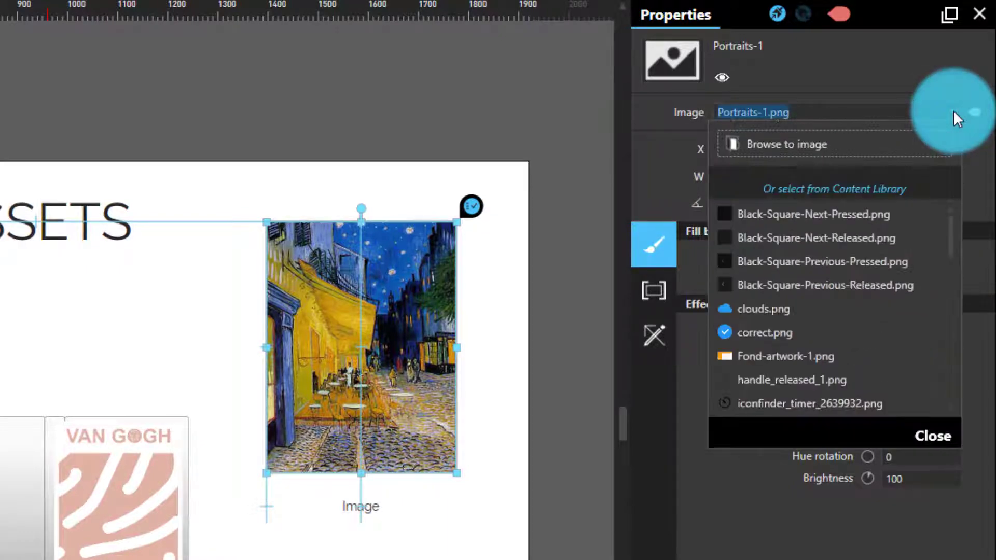
click(844, 79)
click(925, 434)
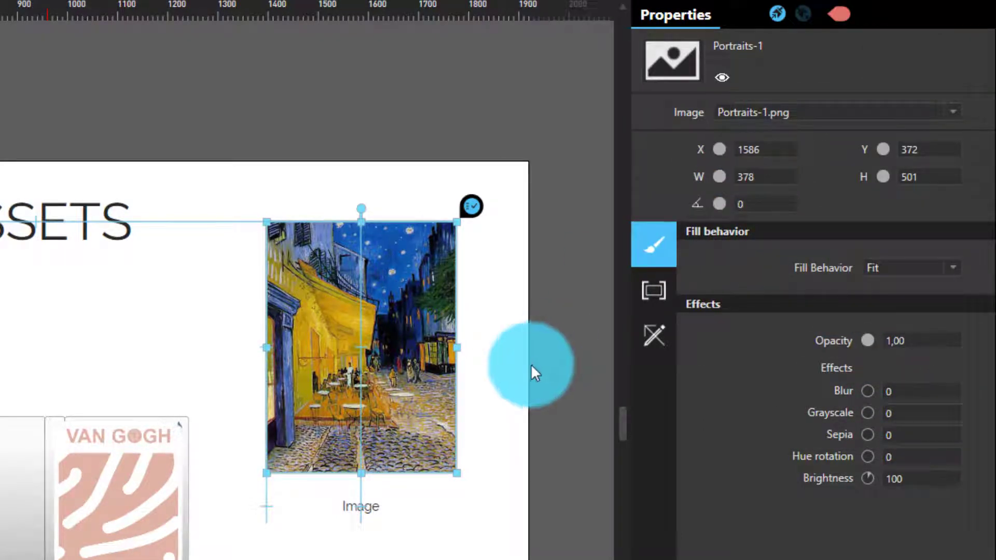
Step: Move the café painting and resize its frame to 774 × 535, trying the angle scrubber
mouse_move(391, 373)
mouse_down()
mouse_move(389, 286)
mouse_move(396, 389)
mouse_move(334, 373)
mouse_move(247, 373)
mouse_move(436, 365)
mouse_move(424, 259)
mouse_move(422, 283)
mouse_move(383, 335)
mouse_move(282, 340)
mouse_move(398, 334)
mouse_move(410, 363)
mouse_move(407, 374)
mouse_move(394, 372)
mouse_up()
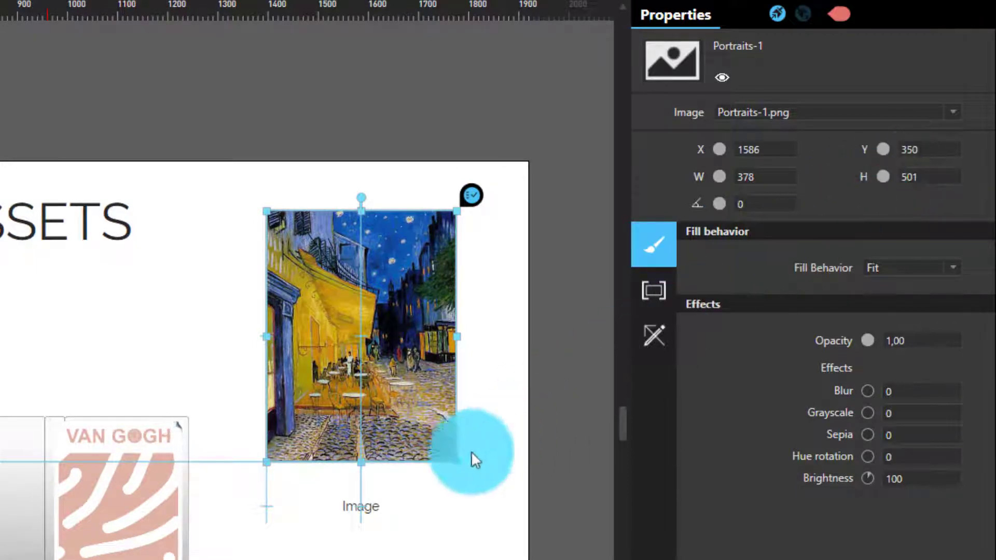
mouse_move(457, 461)
mouse_down()
mouse_move(502, 505)
mouse_move(589, 559)
mouse_move(617, 559)
mouse_move(543, 534)
mouse_move(469, 448)
mouse_up()
drag(471, 342, 399, 311)
drag(719, 203, 696, 232)
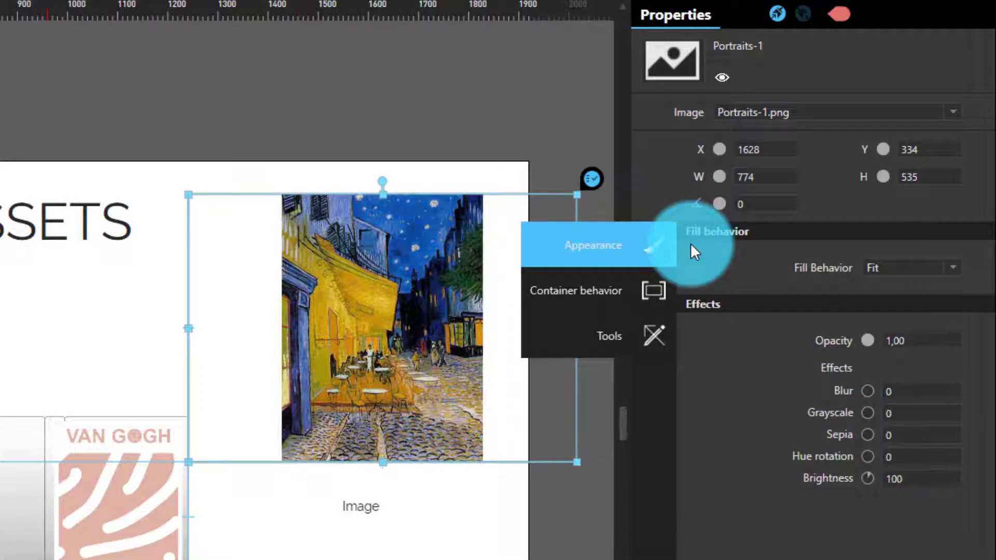
click(659, 291)
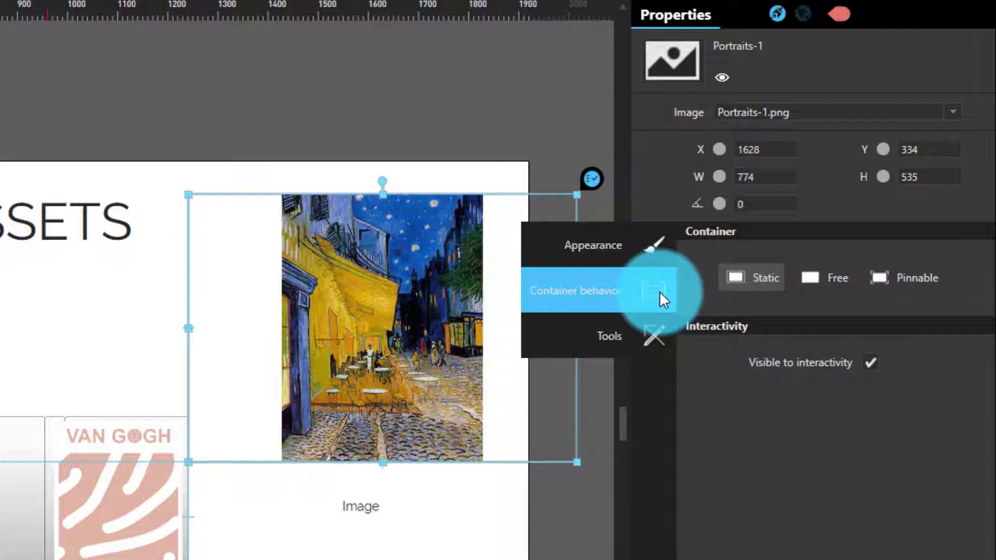
click(658, 334)
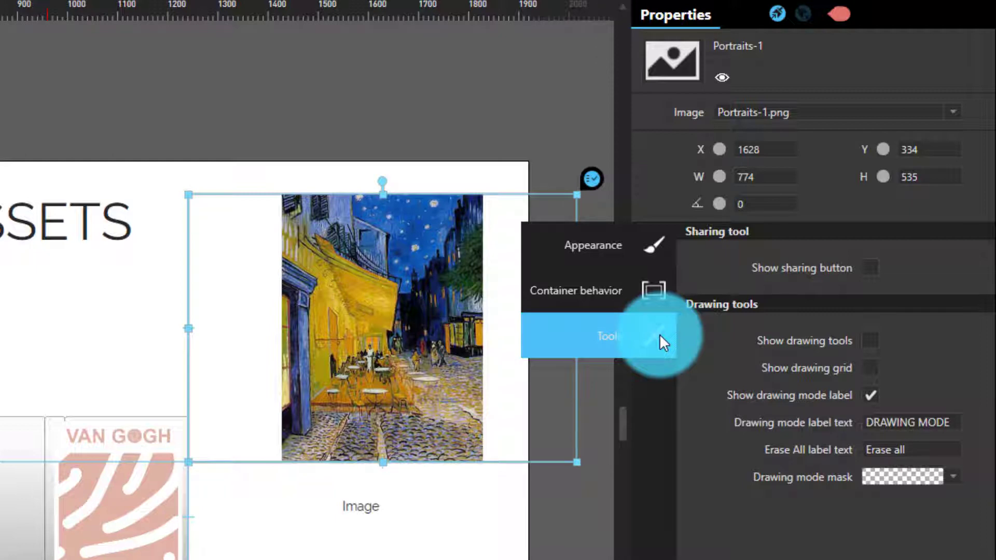
click(630, 254)
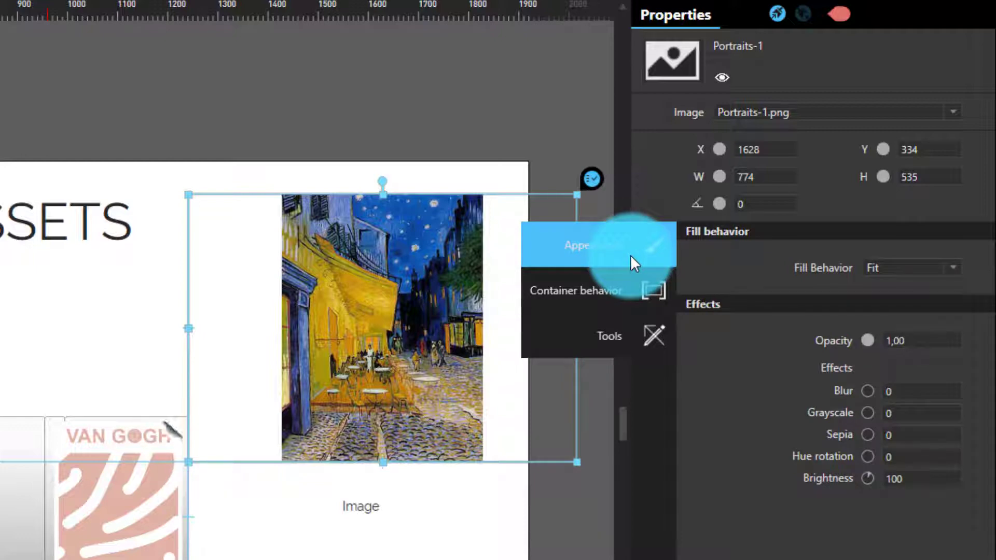
Step: Browse the Fill Behavior options for the painting, keeping Fit
click(953, 268)
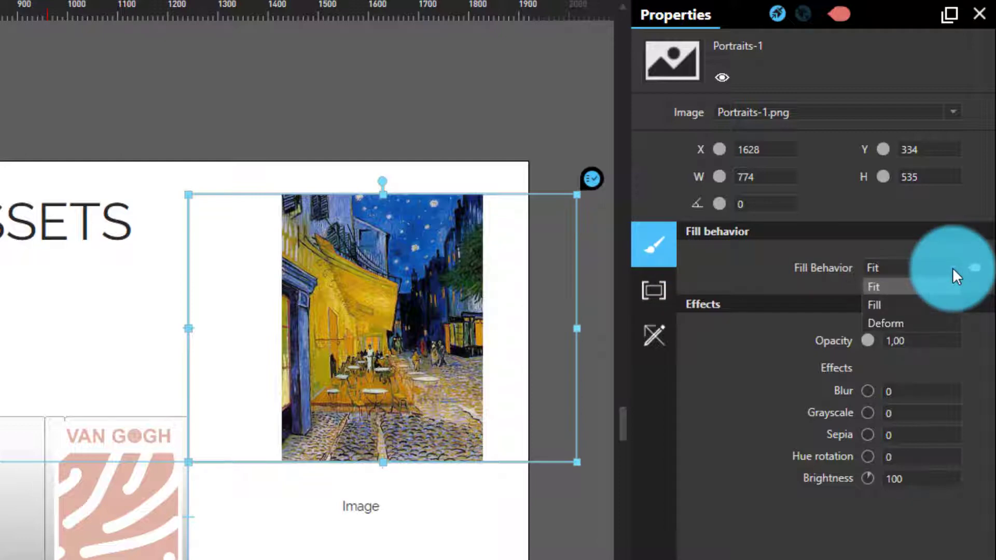
key(Down)
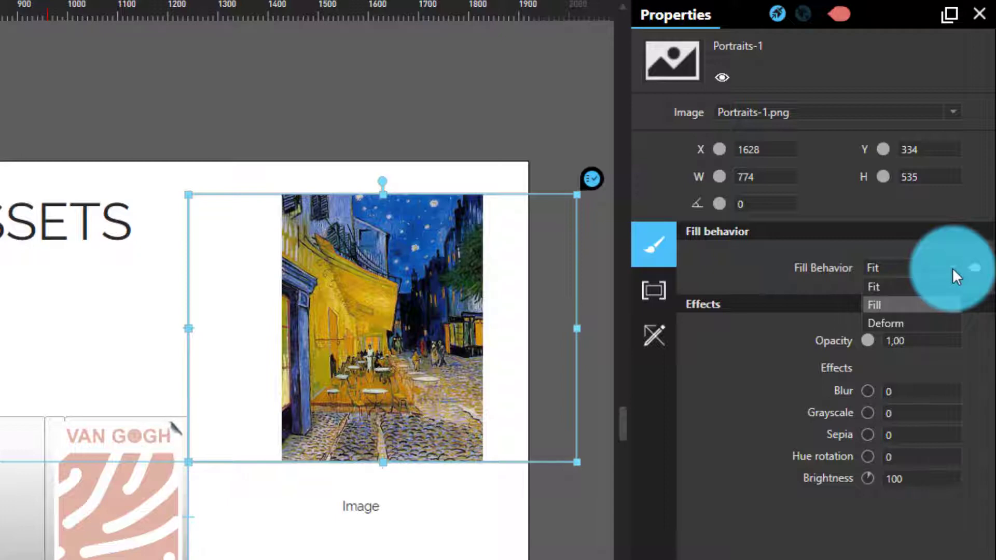
click(934, 290)
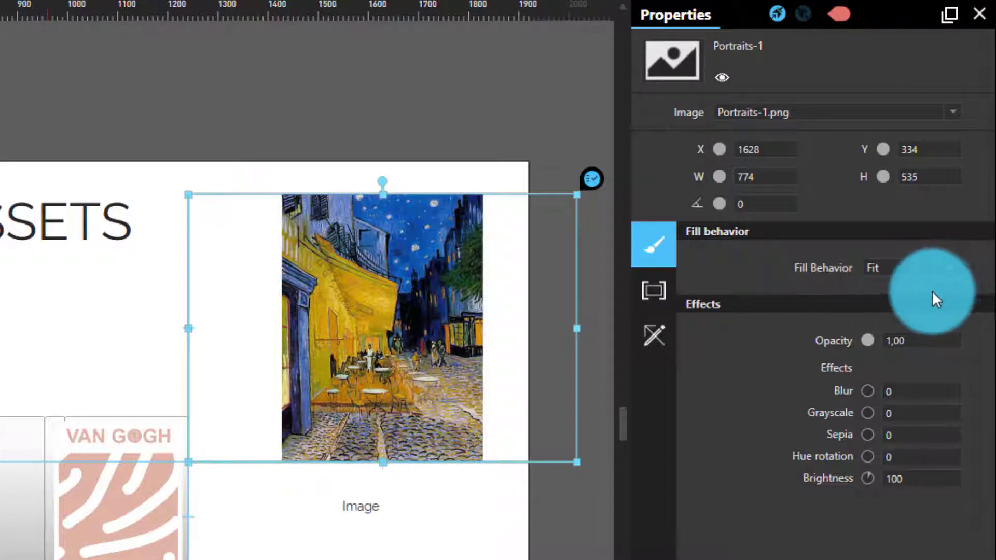
Step: Narrow the painting's frame to 649 wide, move it up-left, and set Fill Behavior to Fill
drag(575, 329, 514, 329)
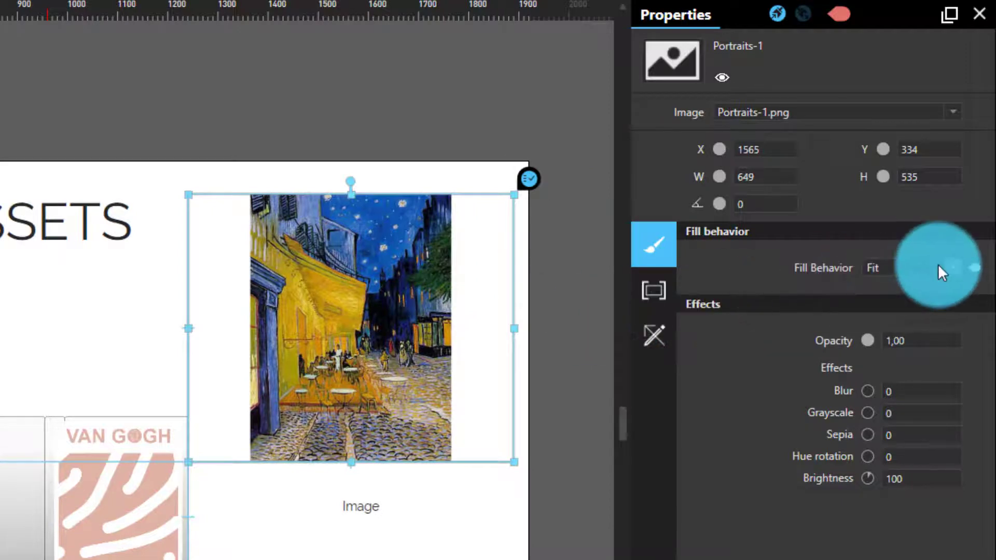
mouse_move(327, 303)
mouse_down()
mouse_move(322, 284)
mouse_move(330, 292)
mouse_up()
click(710, 306)
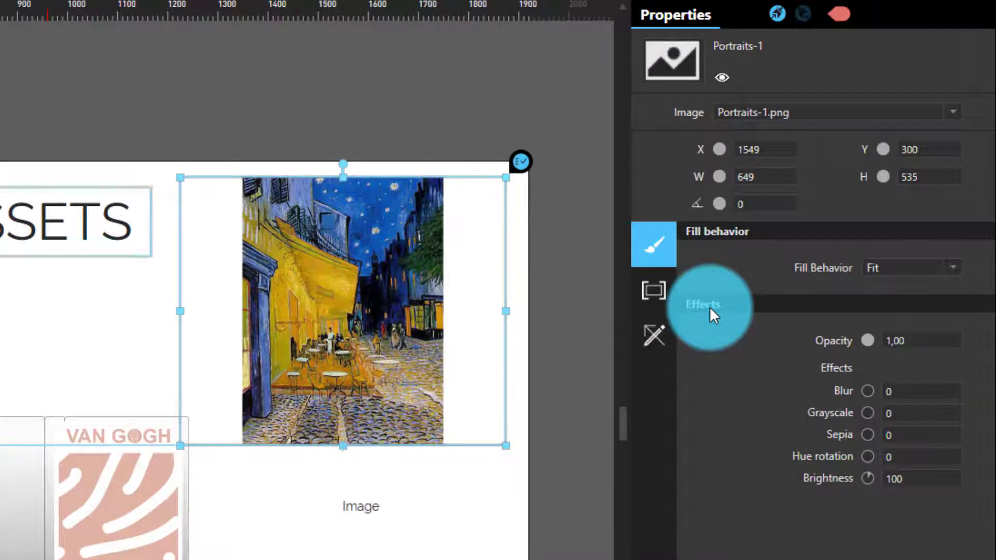
click(949, 269)
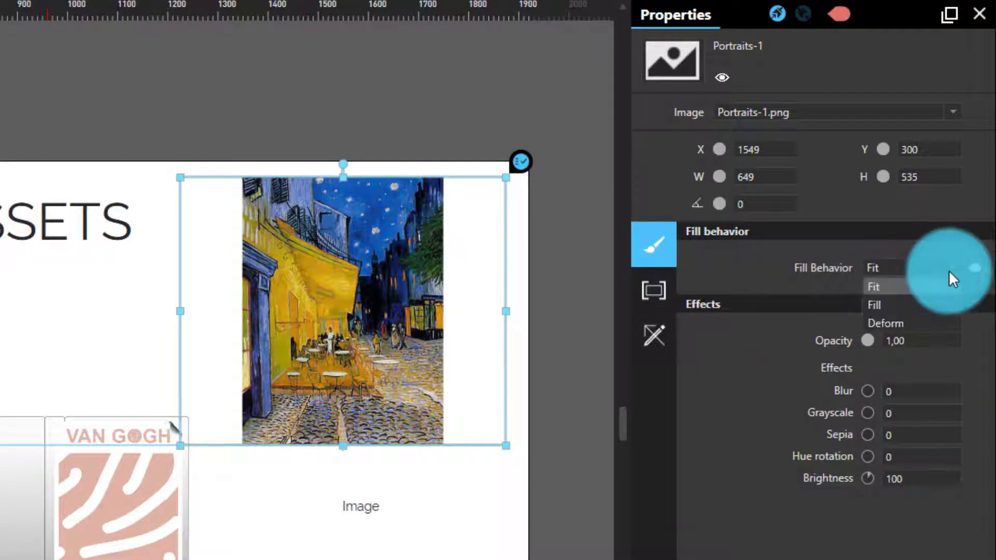
click(942, 302)
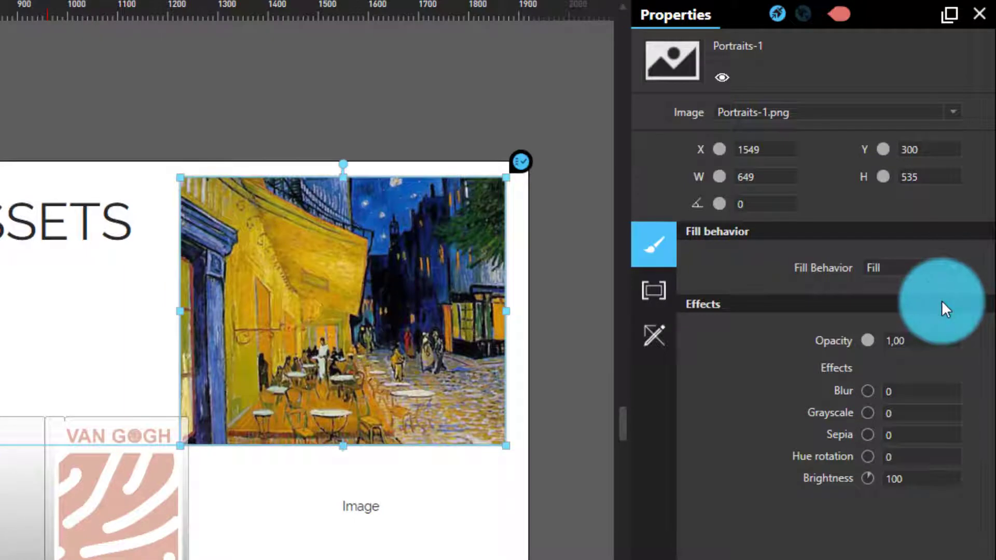
mouse_move(875, 340)
mouse_down()
mouse_move(683, 345)
mouse_move(891, 344)
mouse_up()
mouse_move(867, 391)
mouse_down()
mouse_move(949, 384)
mouse_move(863, 393)
mouse_up()
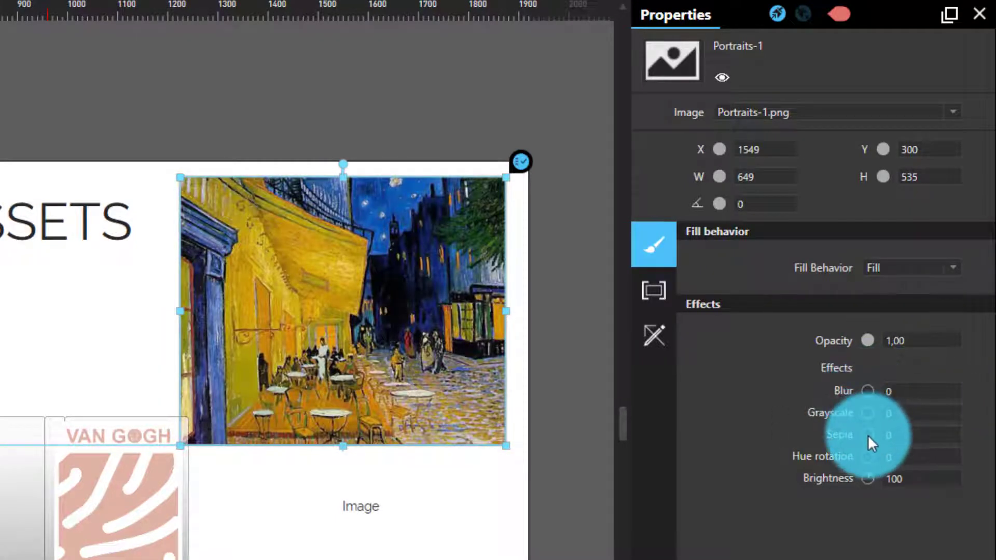
drag(867, 435, 991, 456)
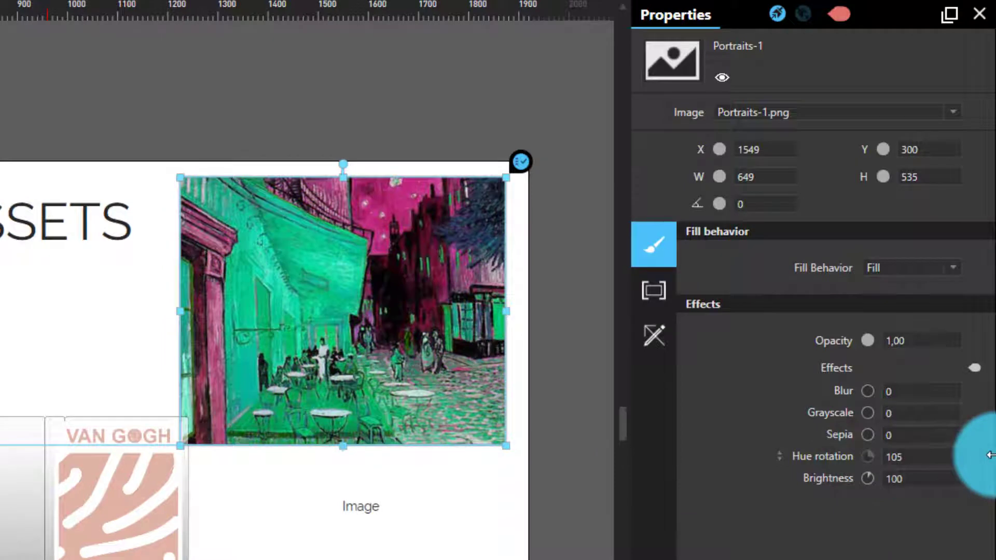
double_click(921, 456)
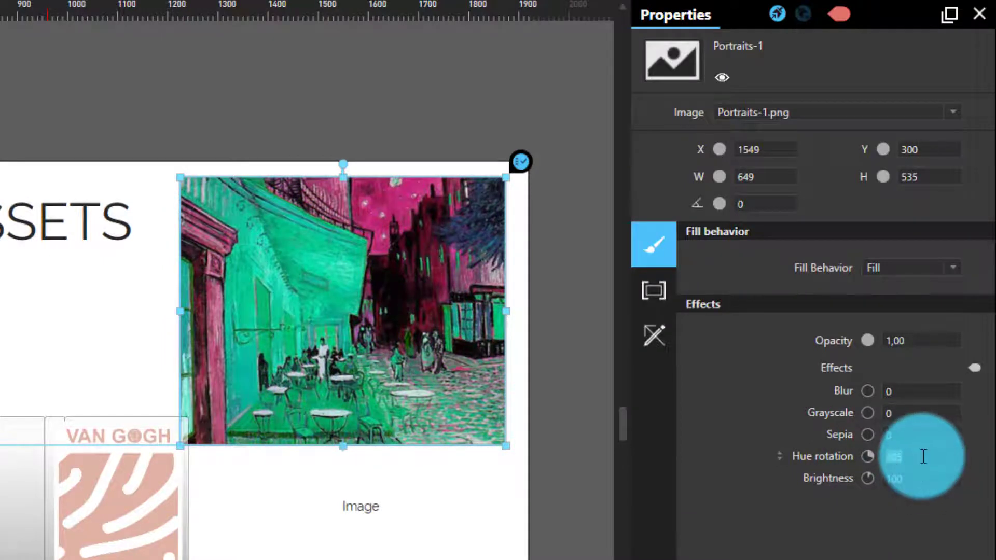
text(0)
key(Return)
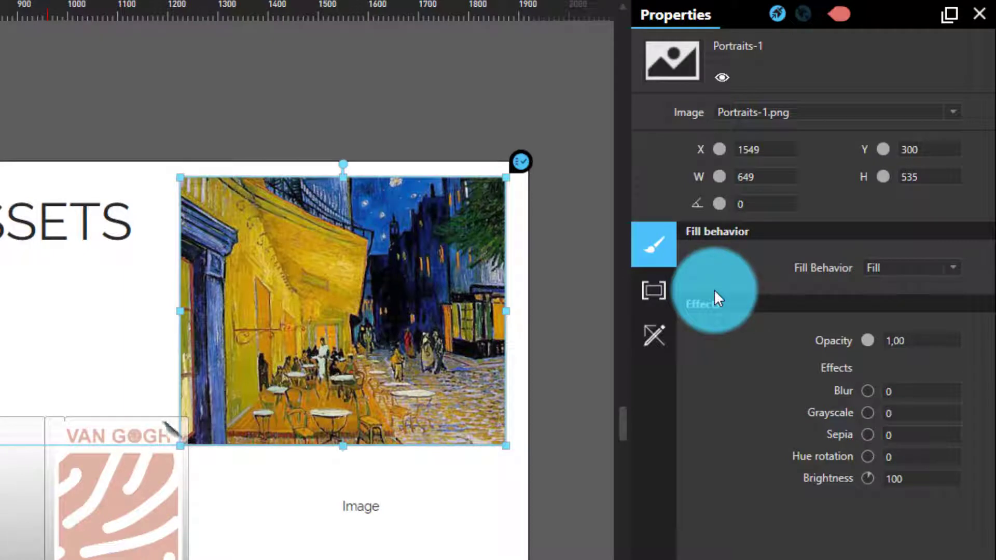
Step: Make the café painting a Pinnable container after briefly trying Free
click(653, 288)
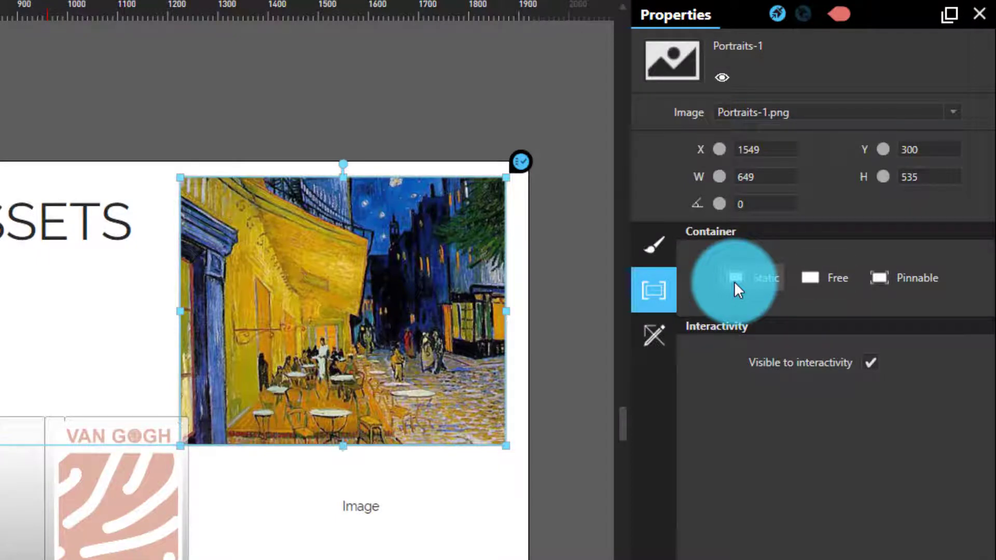
click(836, 275)
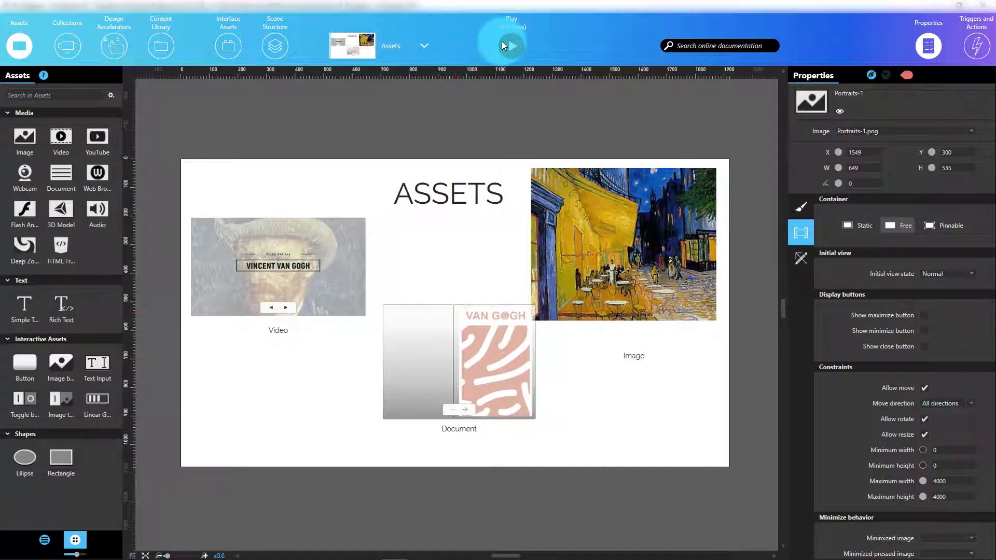
click(955, 226)
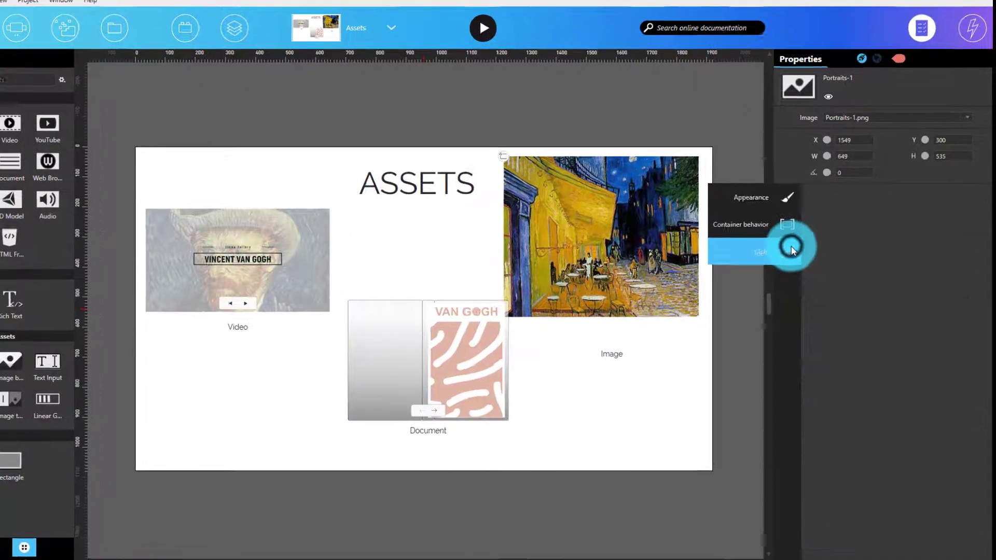
Step: Turn on Show sharing button for the café painting
click(804, 255)
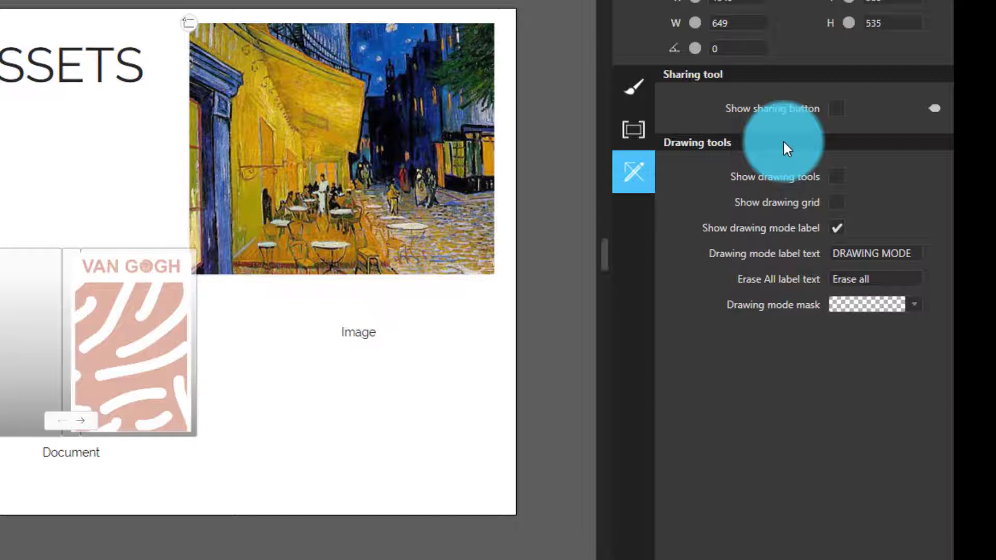
click(838, 109)
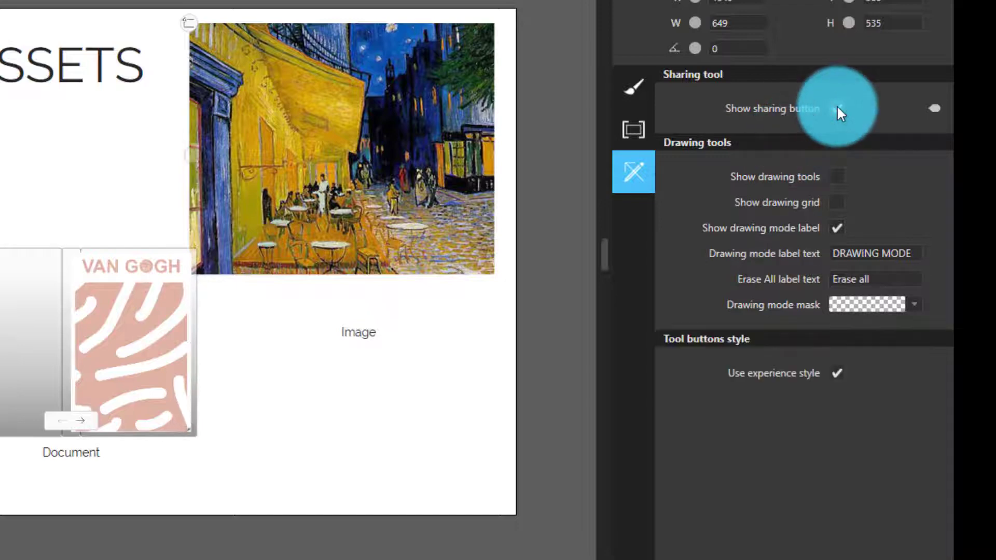
click(837, 109)
drag(387, 172, 108, 298)
Step: Enable Show drawing tools on the café painting and start the experience in Play mode
click(71, 457)
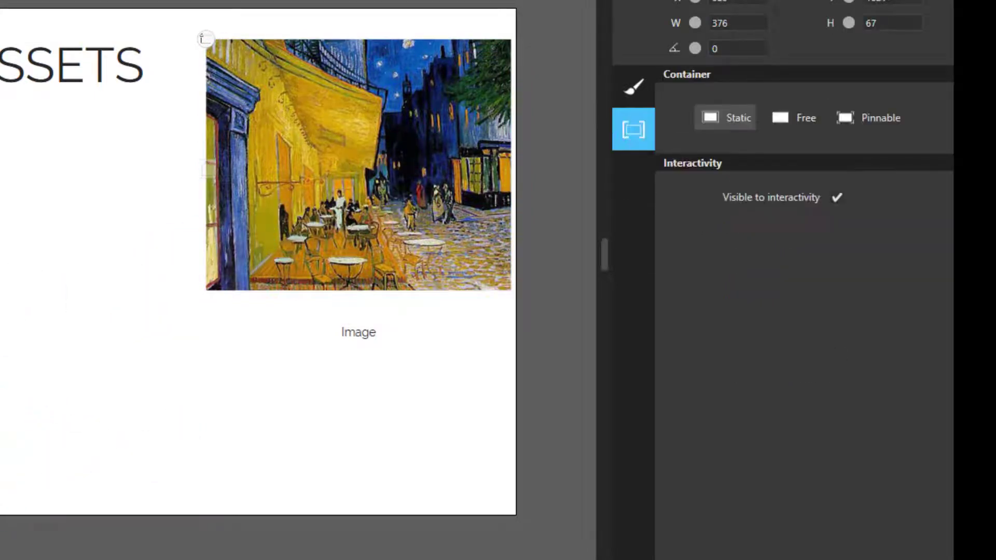
click(408, 130)
click(631, 174)
click(838, 177)
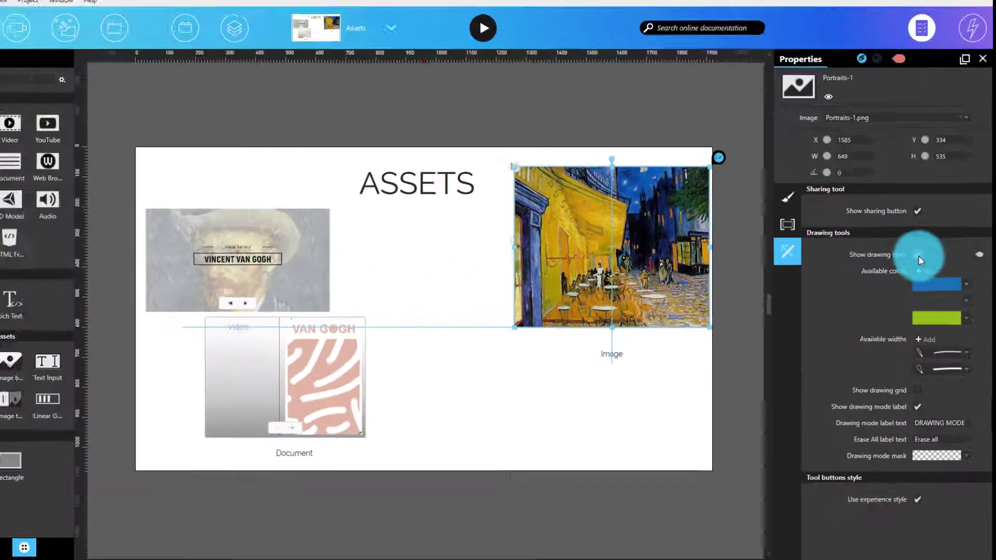
click(519, 36)
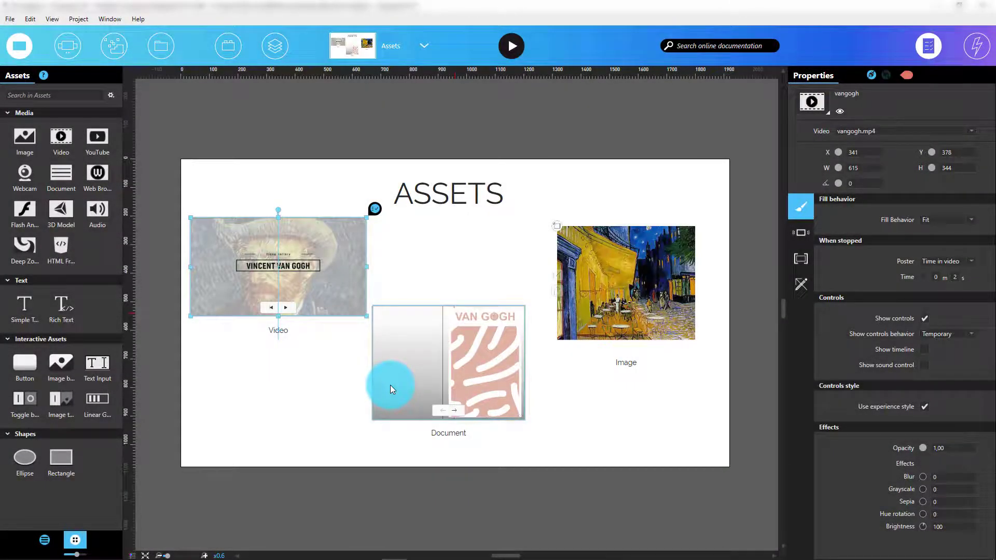
Step: Move the painting above the scene's top edge, the Image caption beside it, and the video onto the scene
click(617, 293)
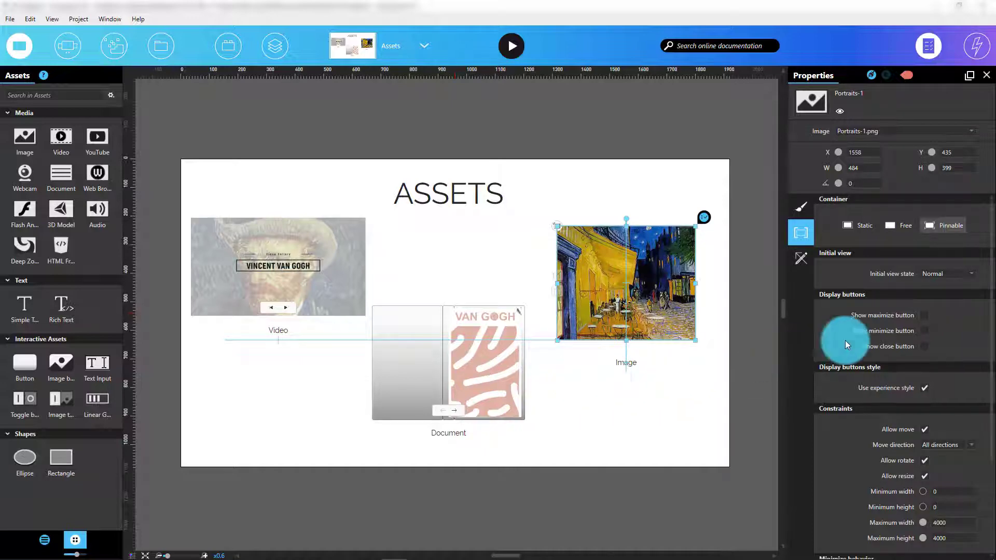
scroll(845, 345, down, 3)
scroll(845, 345, up, 2)
scroll(845, 342, up, 1)
drag(644, 282, 632, 83)
drag(624, 362, 683, 109)
drag(311, 281, 664, 301)
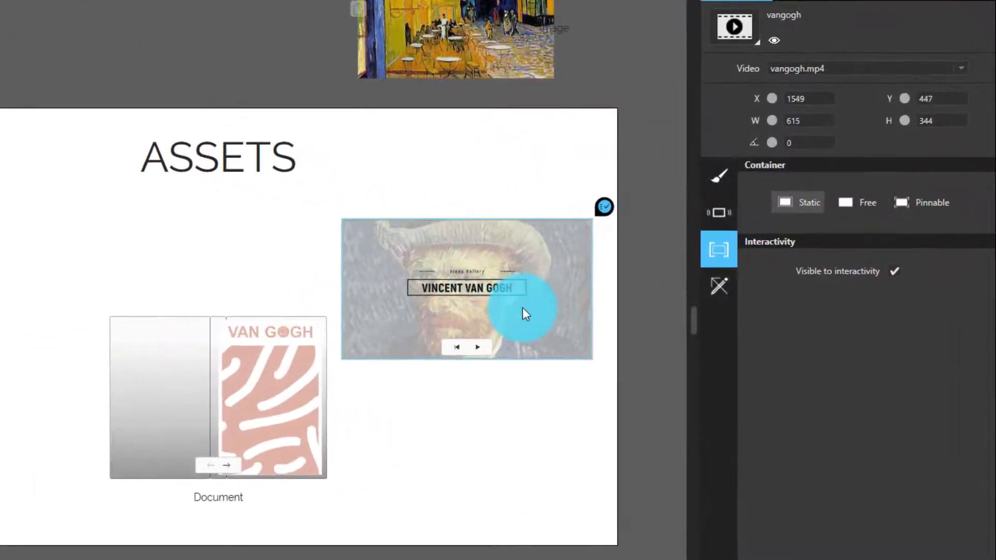
drag(522, 307, 522, 307)
Step: Turn on Autoplay and Play loop for the vangogh video, keep ShowStartupImage, and set Speed to 1,4
click(735, 238)
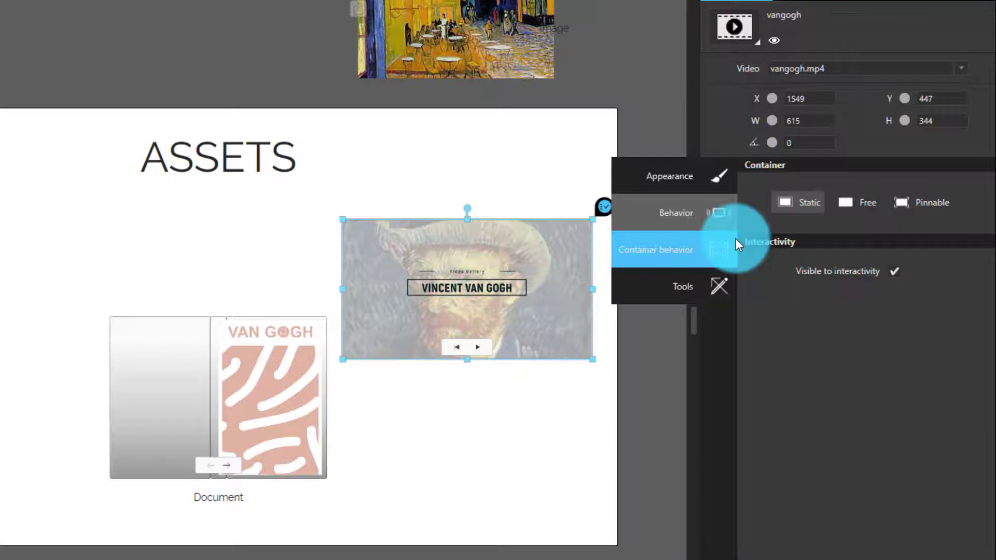
click(723, 213)
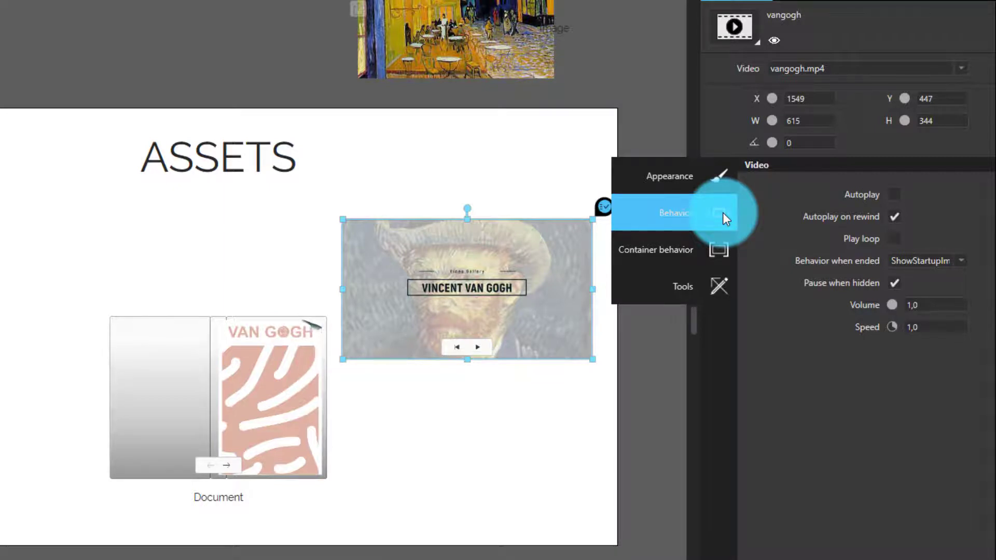
click(897, 194)
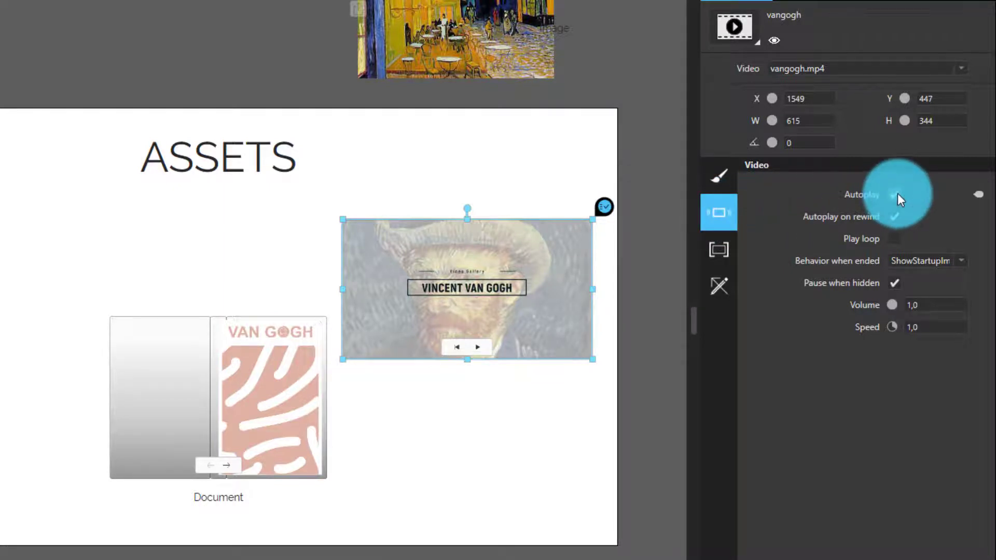
click(896, 239)
click(920, 261)
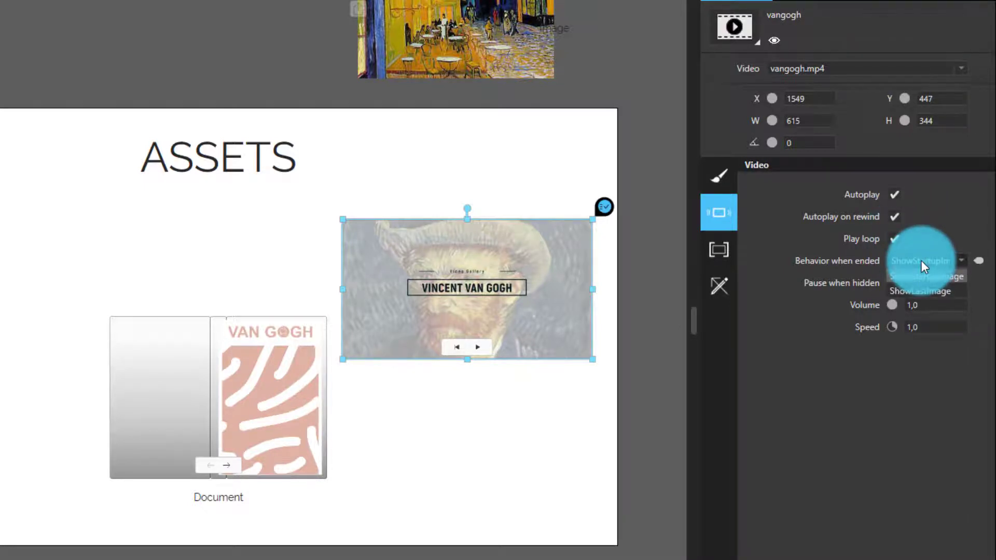
click(922, 261)
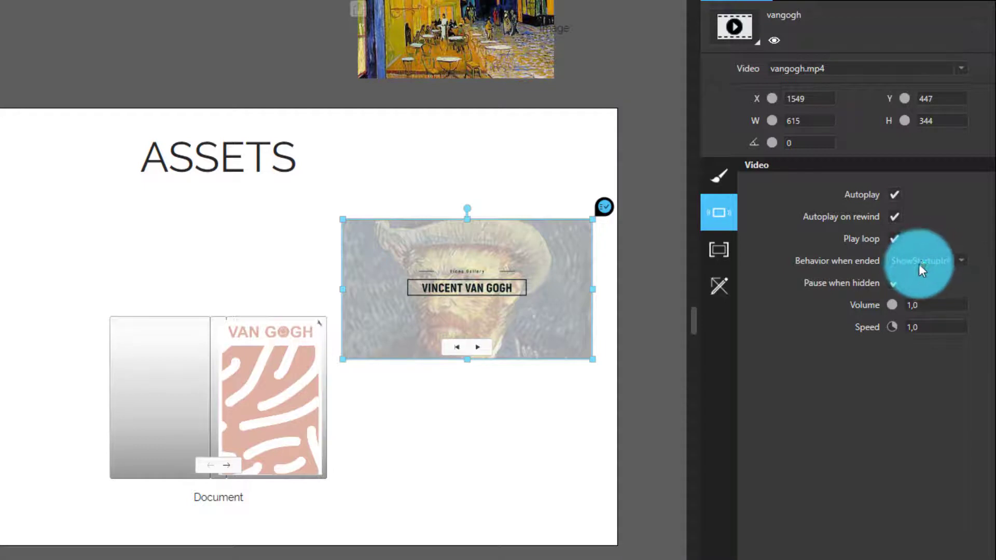
drag(896, 300, 803, 407)
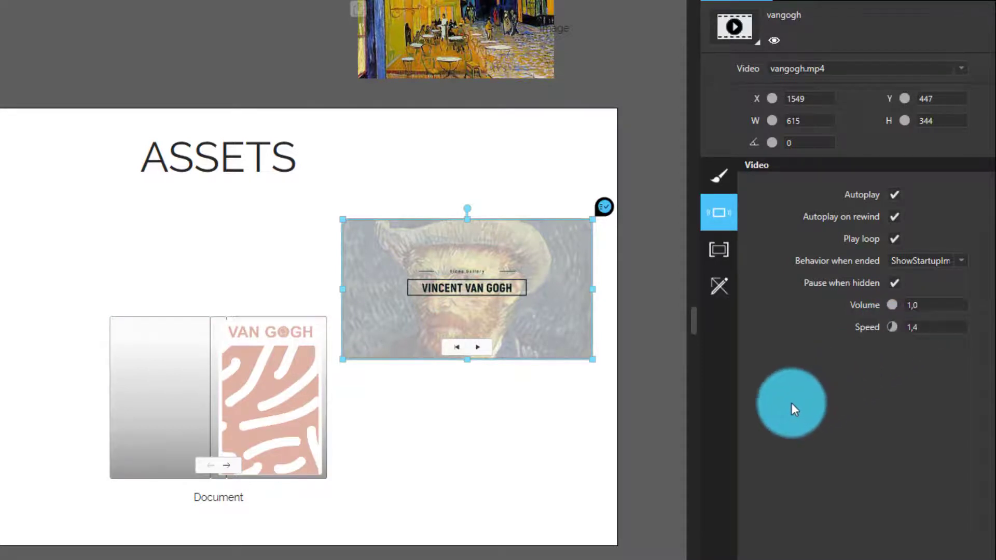
Step: Keep Show book cover on for the Livret document and turn on Show page numbers
click(284, 385)
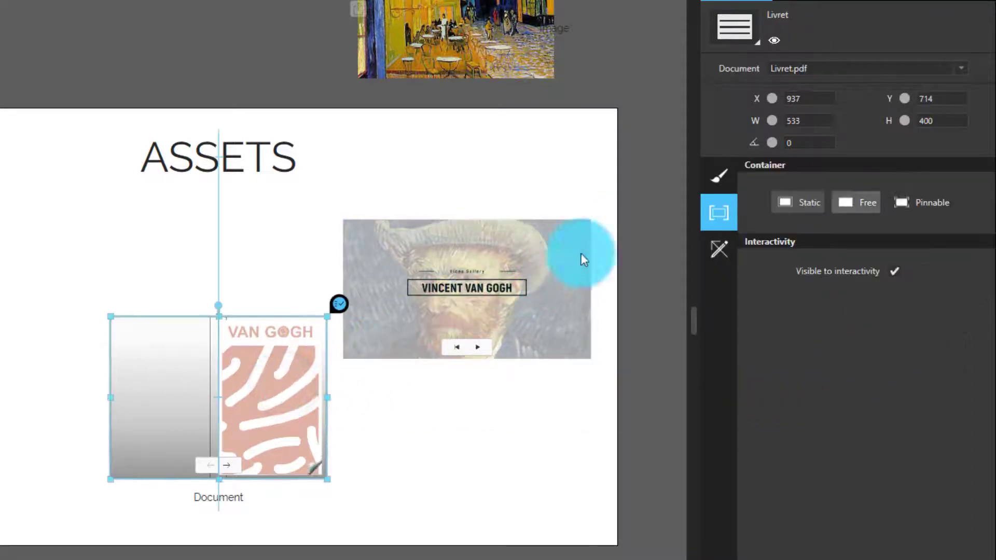
click(721, 190)
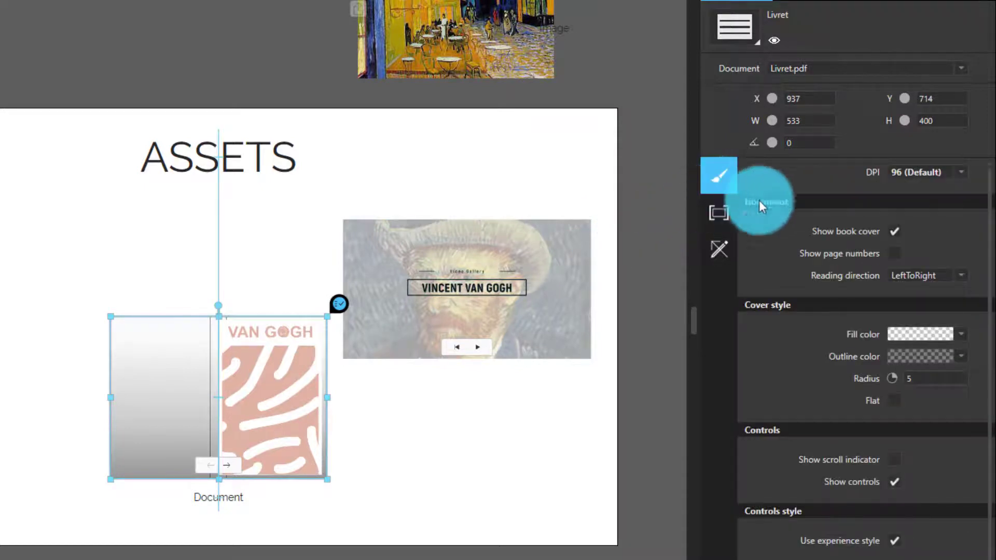
click(894, 232)
click(894, 232)
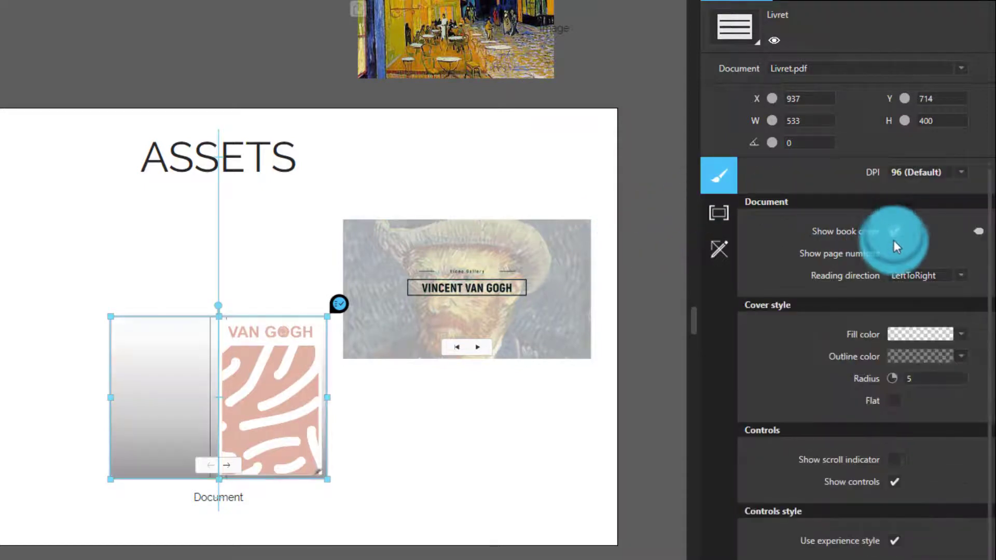
click(893, 253)
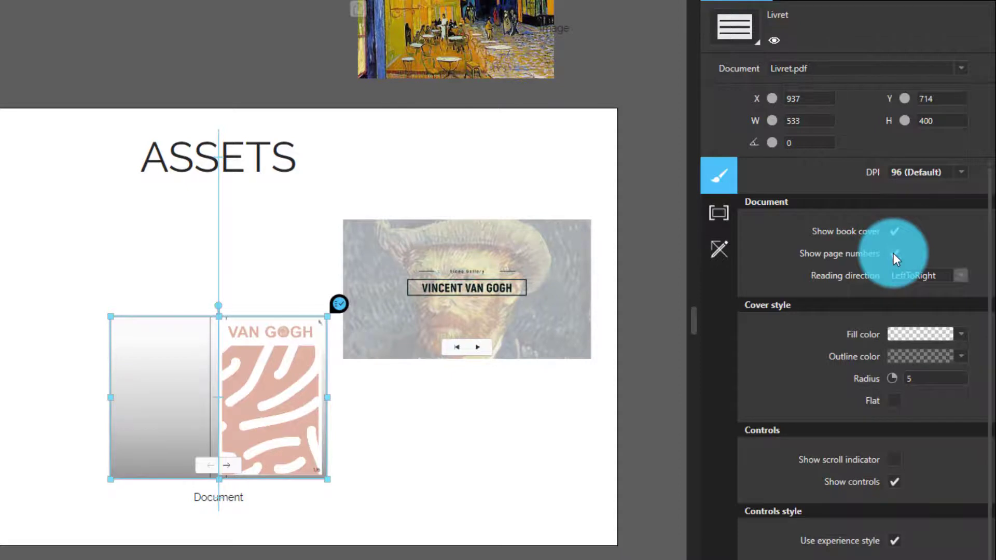
scroll(893, 253, down, 1)
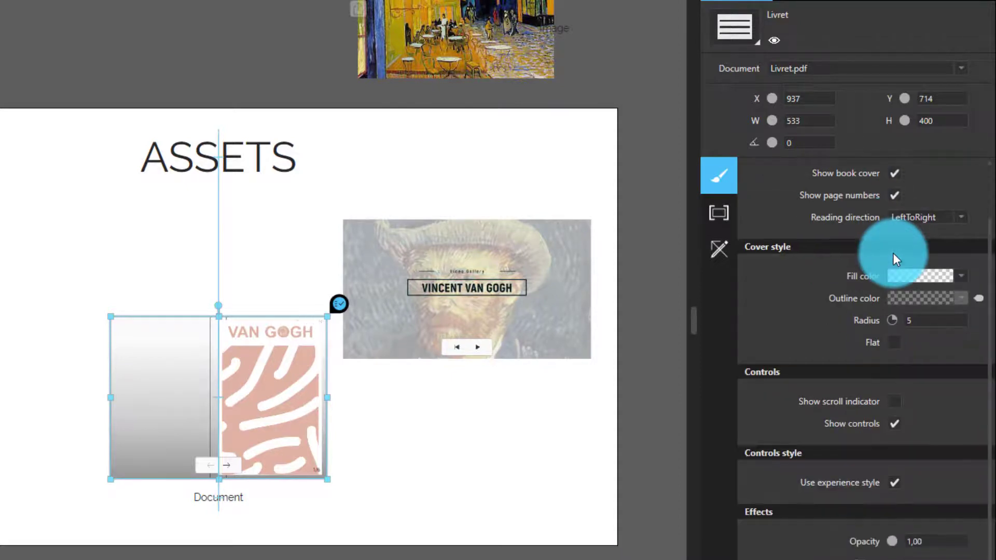
scroll(893, 253, up, 1)
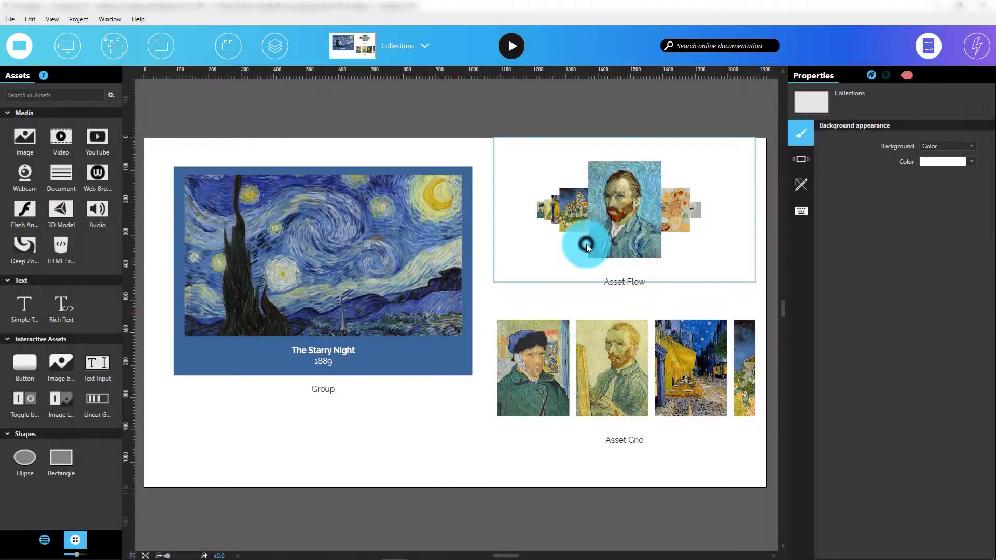
Step: Select the Asset Flow collection and list its alternative collection types
click(586, 245)
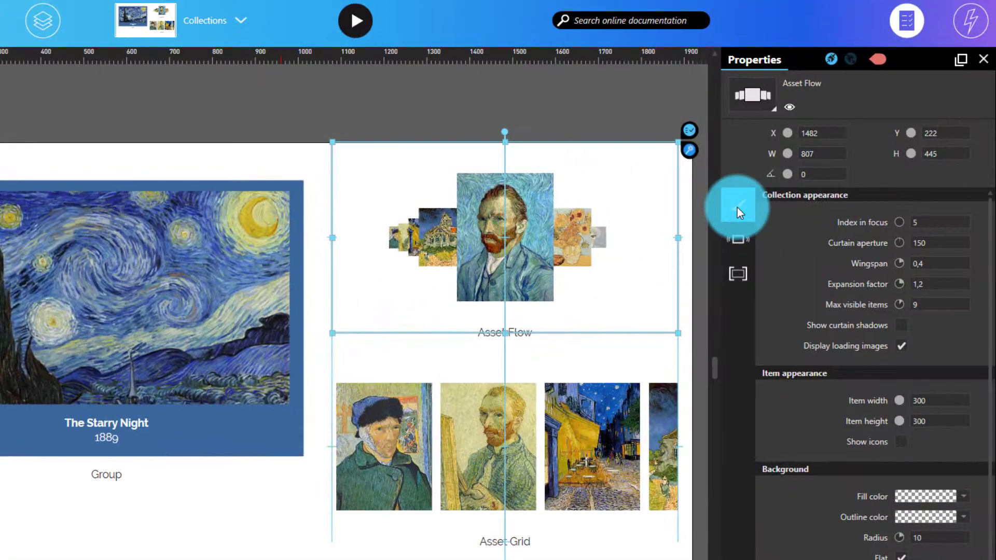
mouse_move(802, 191)
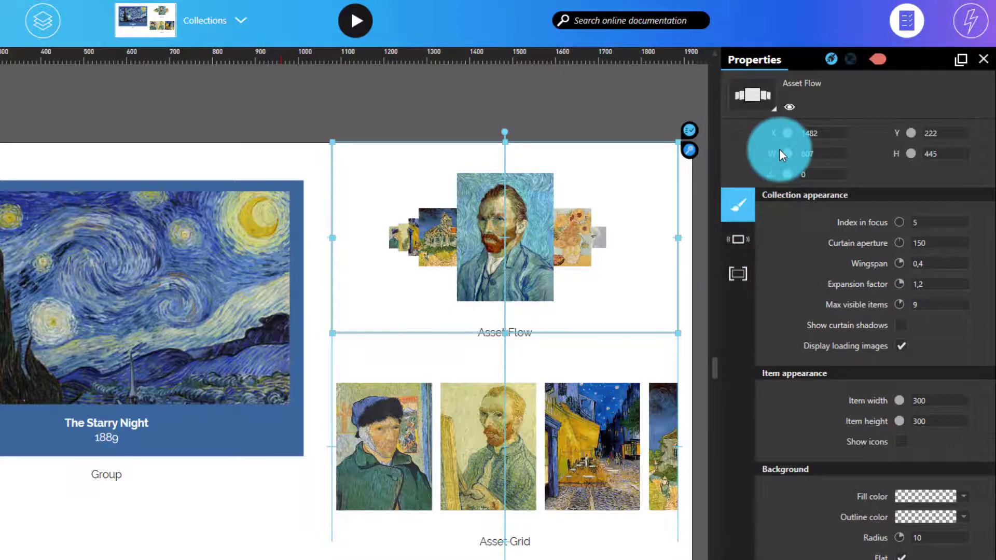
click(769, 107)
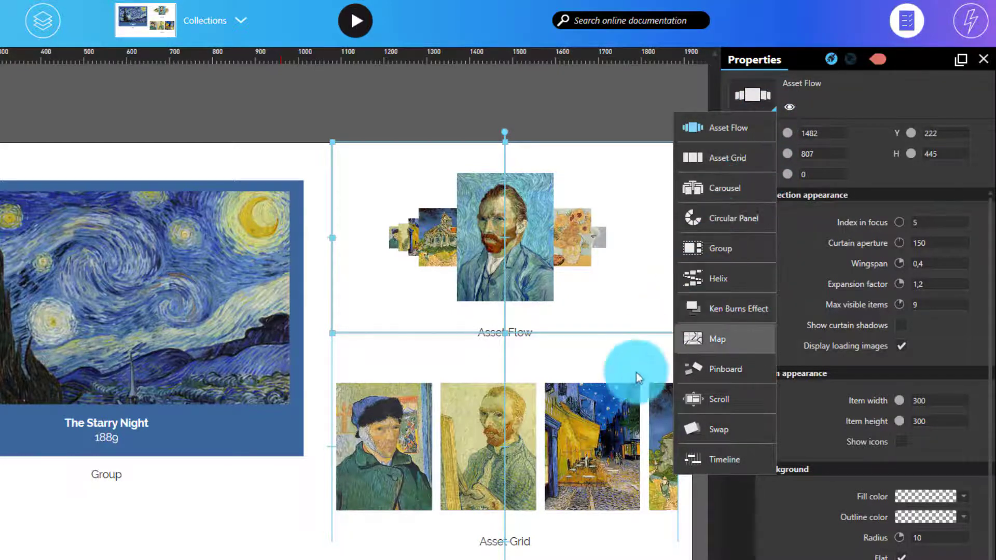
Step: Convert the Asset Grid collection to a Carousel, then switch it back to Asset Grid
click(602, 428)
click(601, 440)
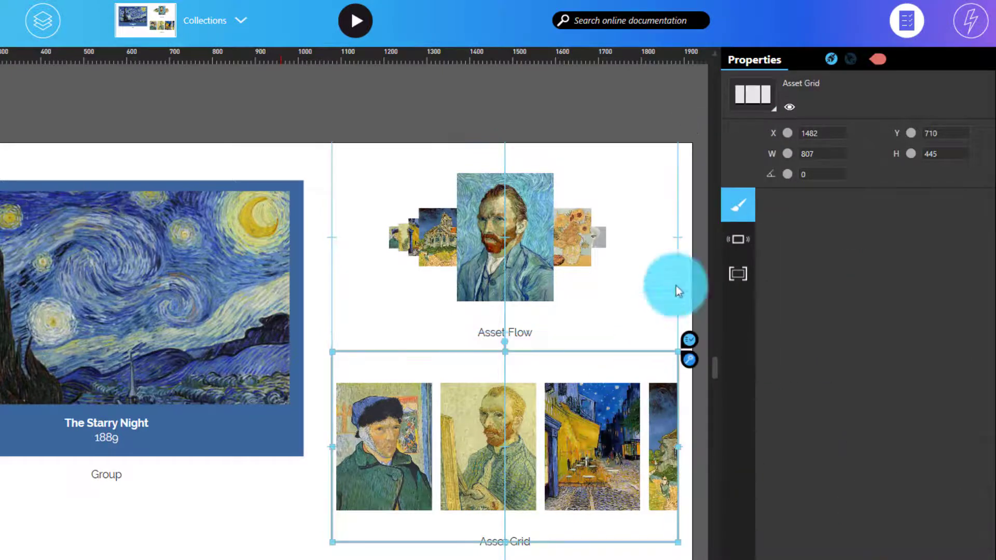
click(767, 96)
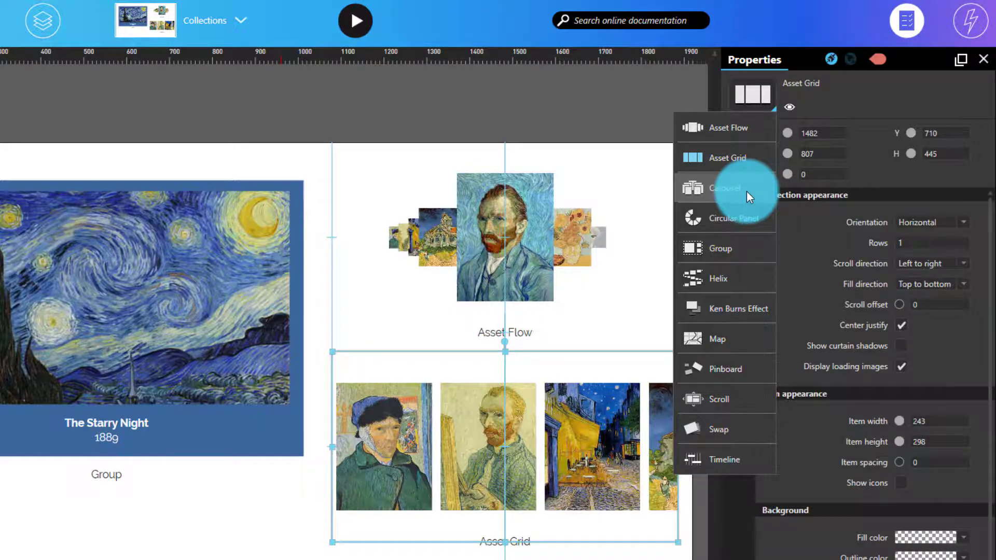
click(746, 191)
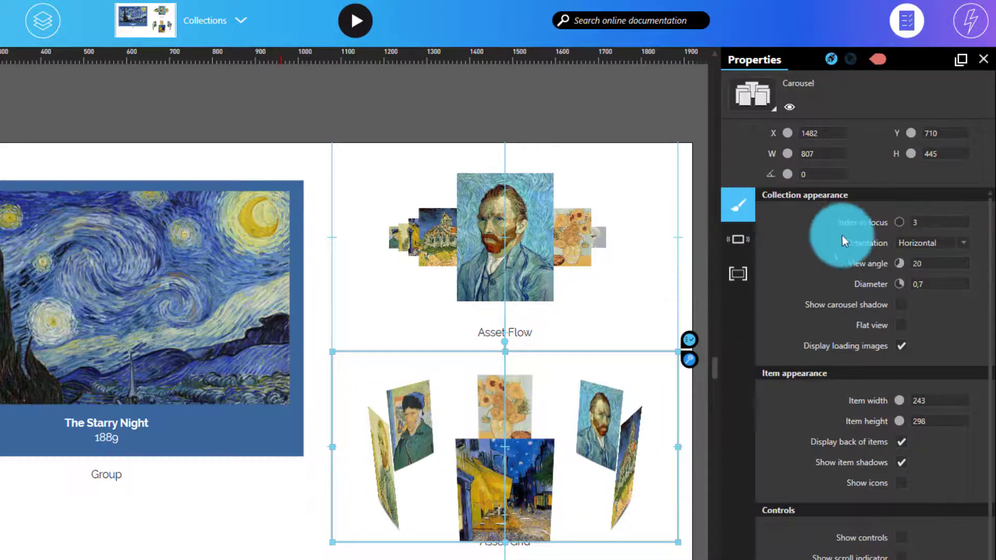
click(757, 103)
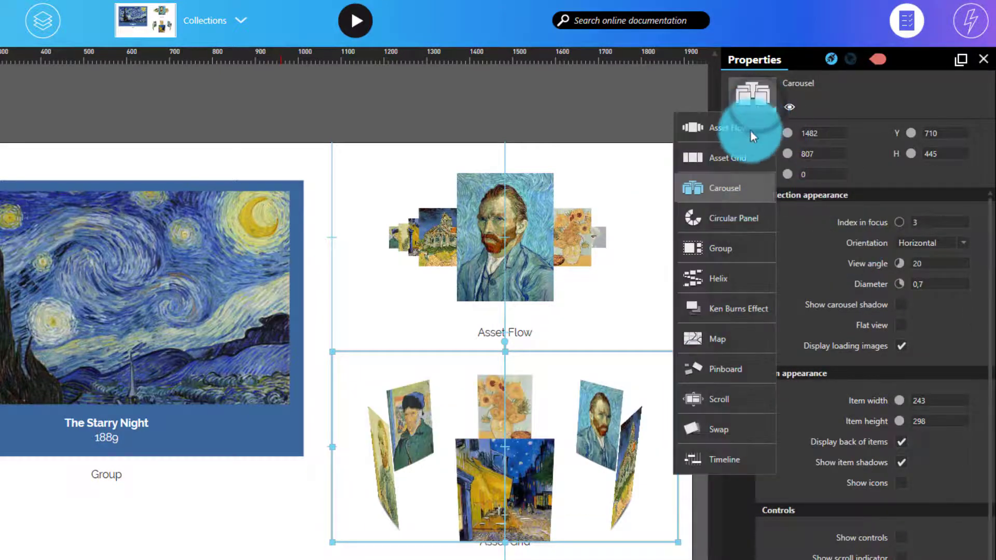
click(743, 158)
click(767, 94)
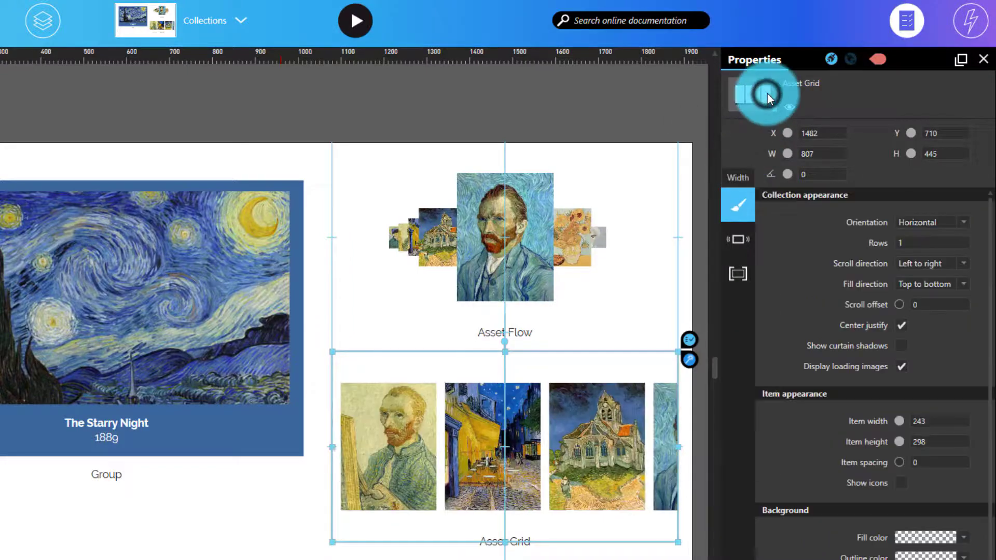
click(741, 227)
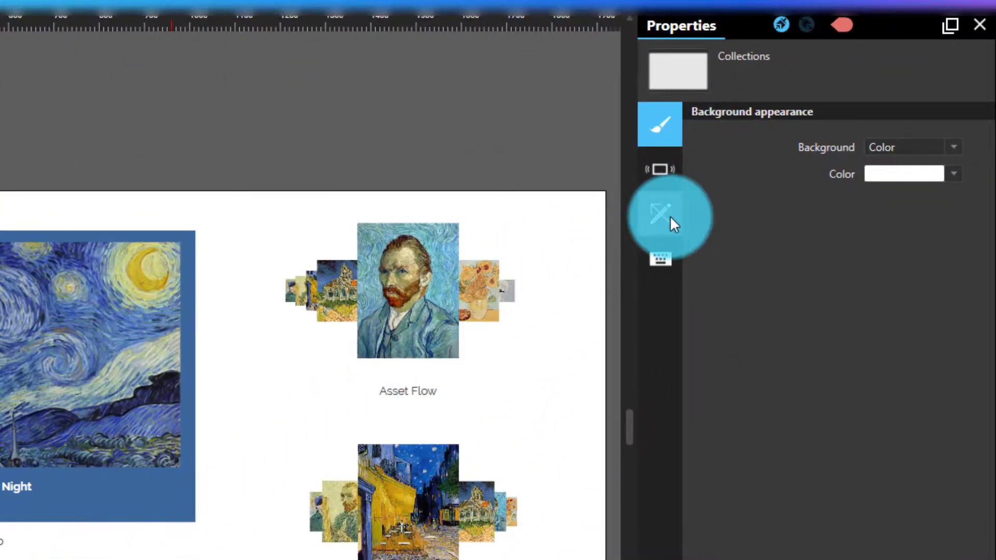
Step: Browse the scene's keyboard, drawing tools and behavior settings, then view the IF Academy - Composer 101 experience properties
mouse_move(670, 216)
click(663, 255)
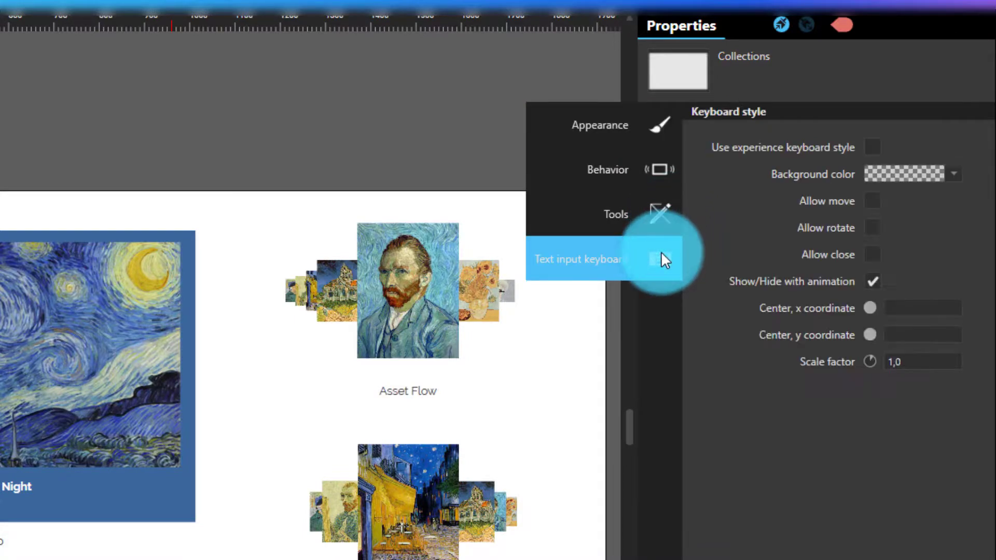
click(663, 231)
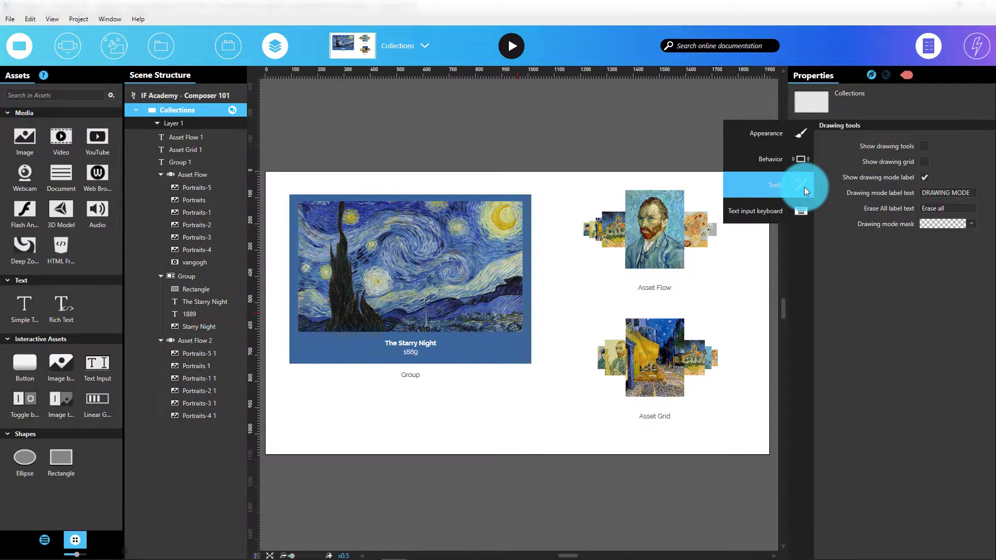
click(799, 163)
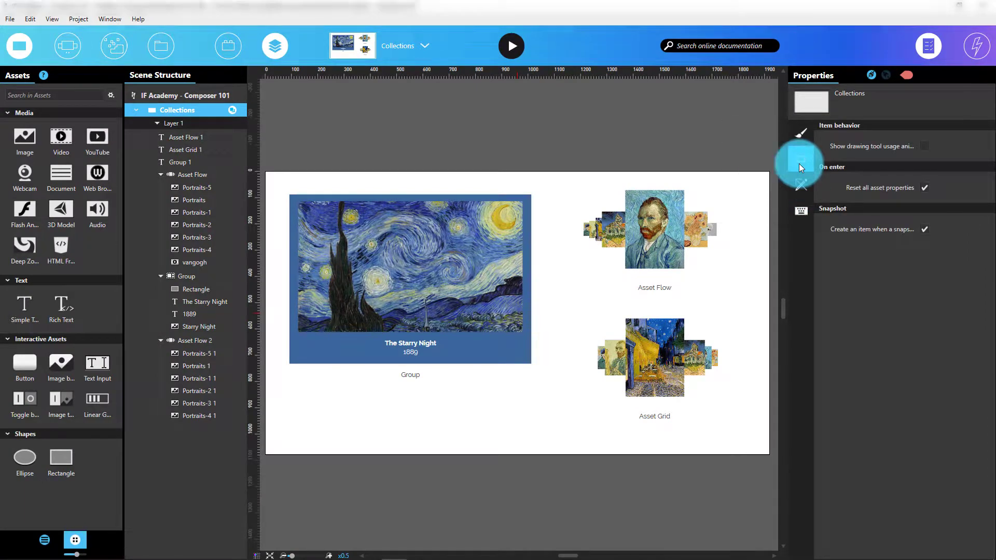
click(190, 96)
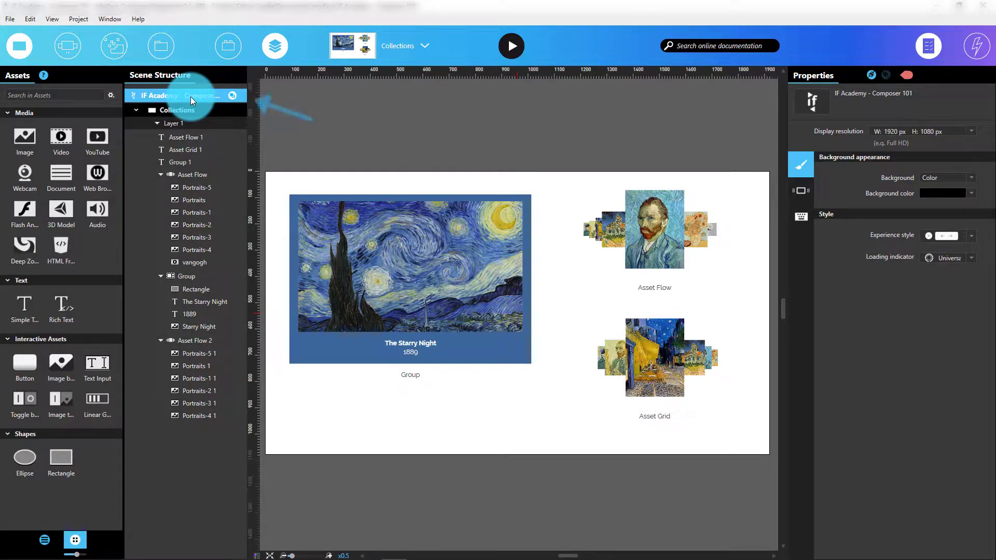
Step: Switch the Collections scene background from colour to the Fond-artwork-1.png image
click(216, 109)
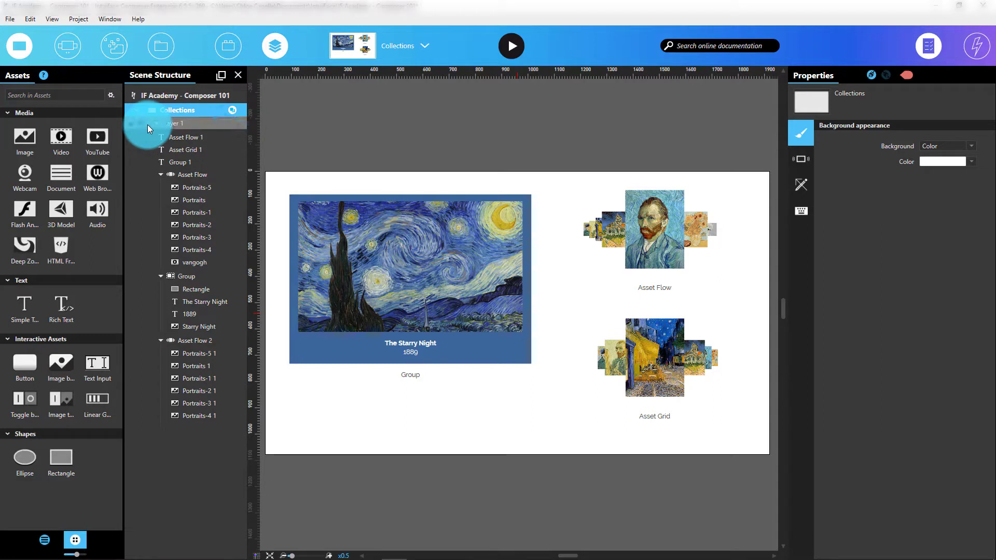
click(966, 152)
click(957, 165)
click(968, 163)
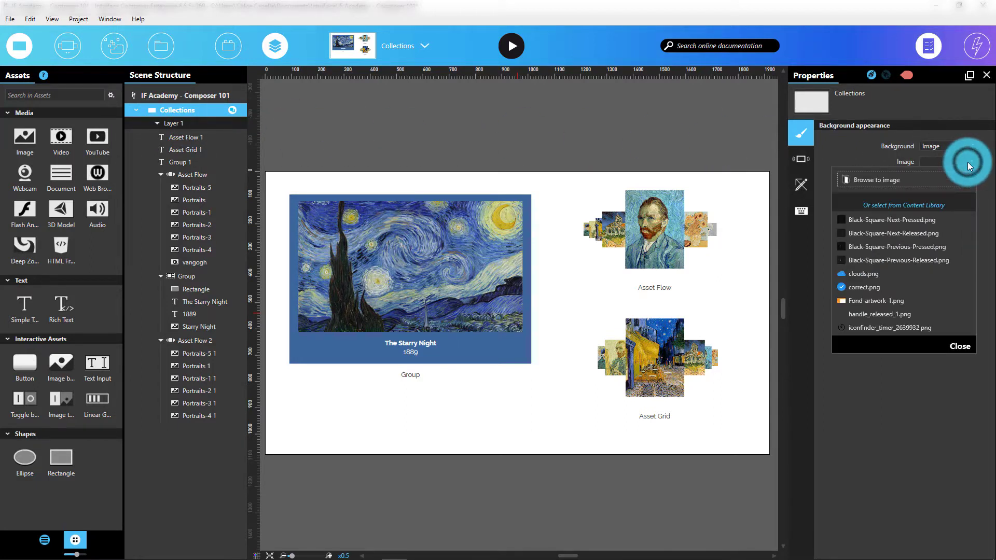
click(913, 302)
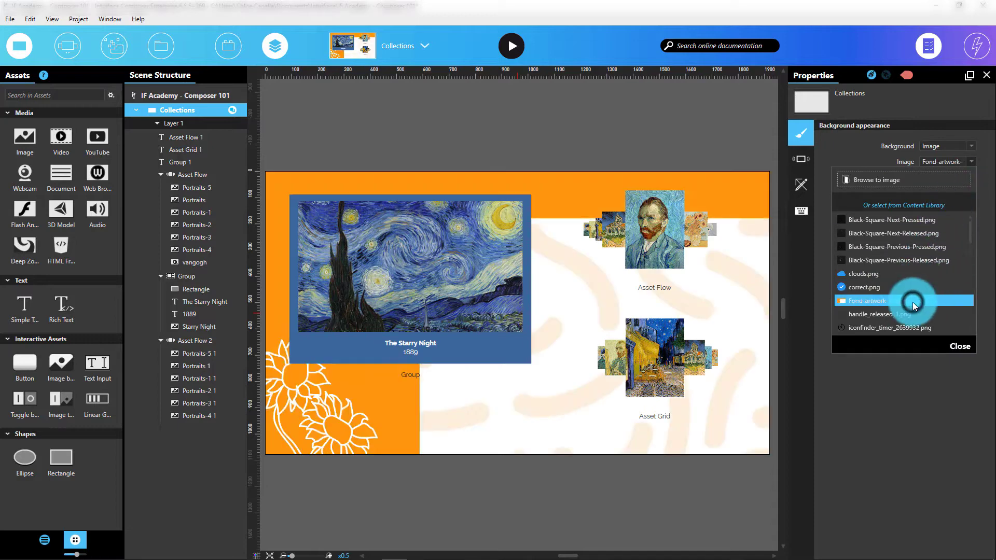
click(956, 346)
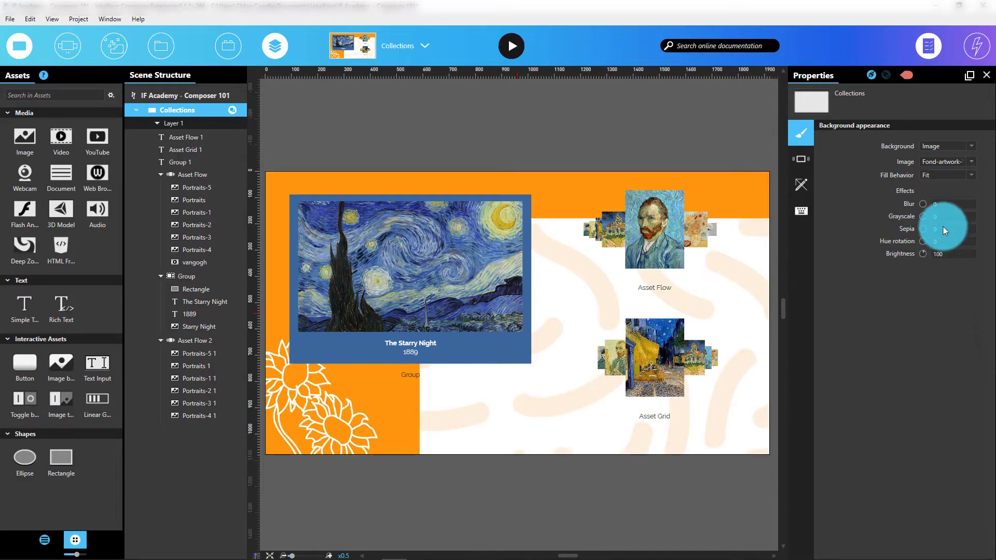